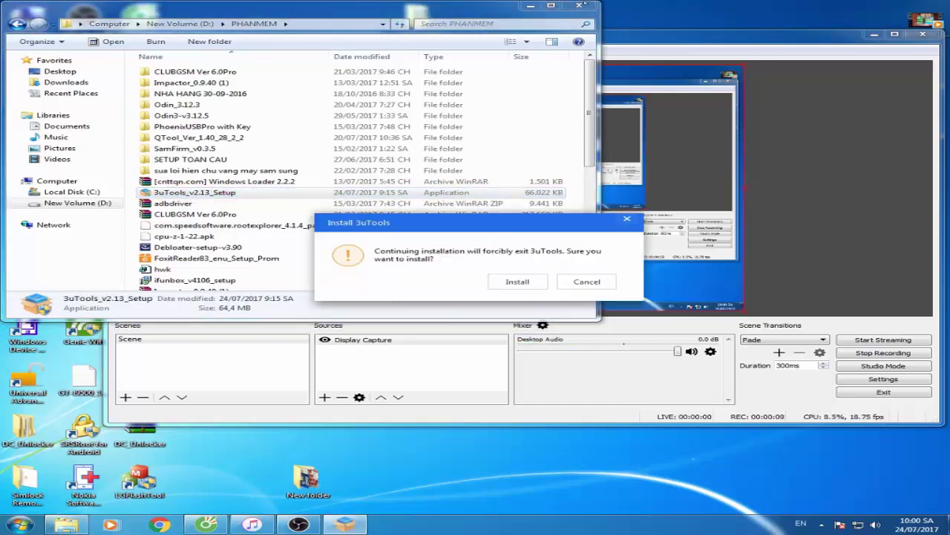
Step: Install 3uTools v2.13, accepting the forced exit of the running copy, and clear the other windows off the desktop
click(530, 5)
click(517, 281)
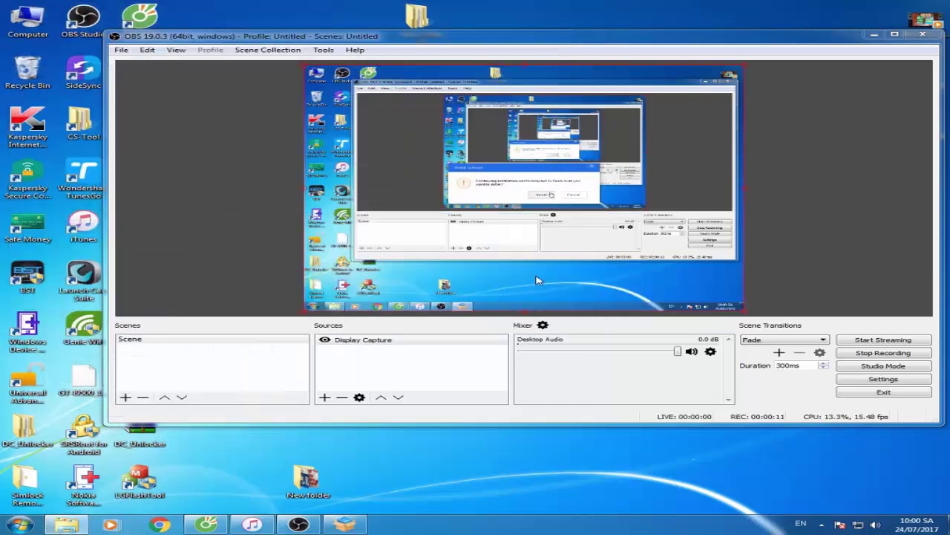
click(487, 331)
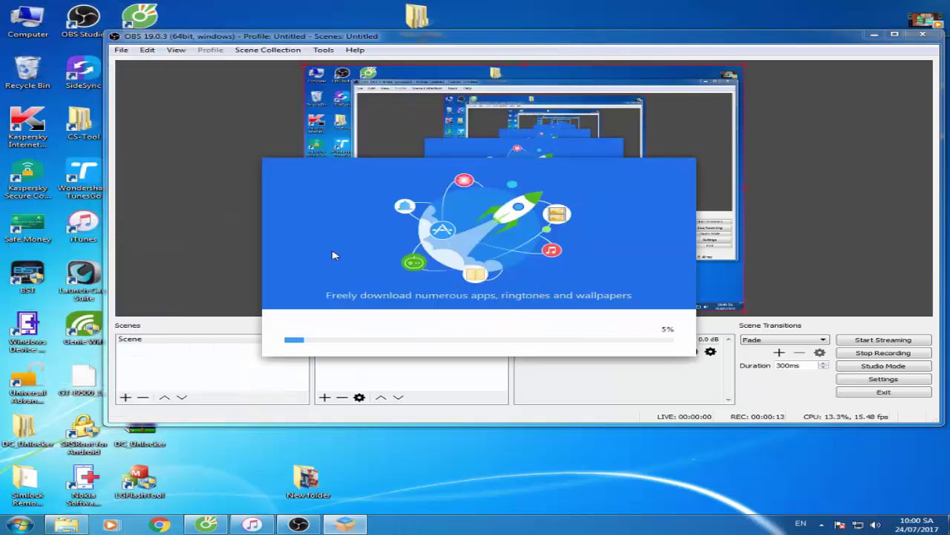
click(874, 35)
drag(466, 200, 473, 150)
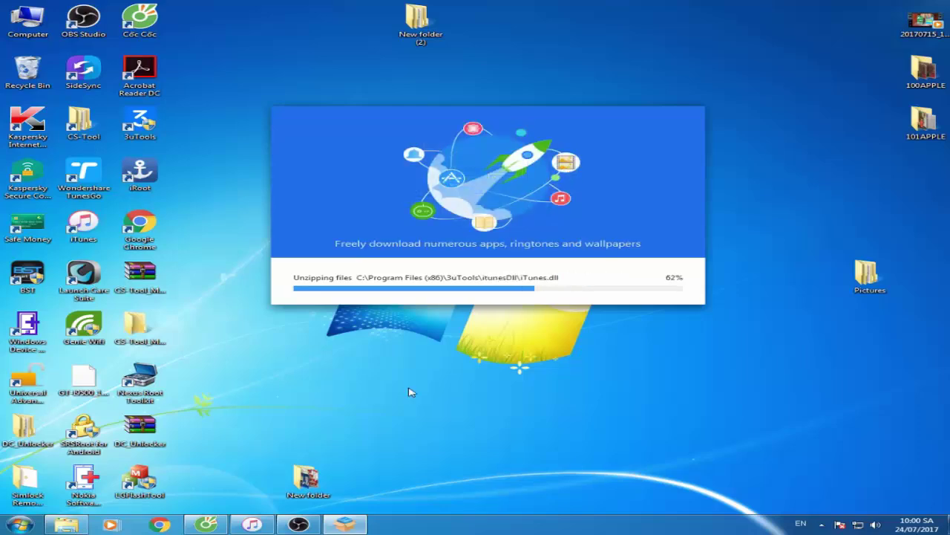
click(267, 526)
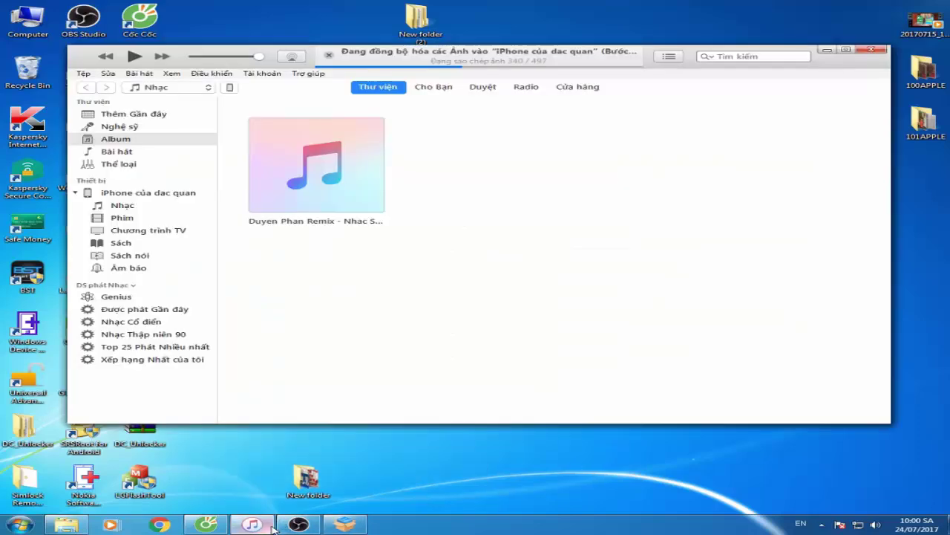
click(273, 525)
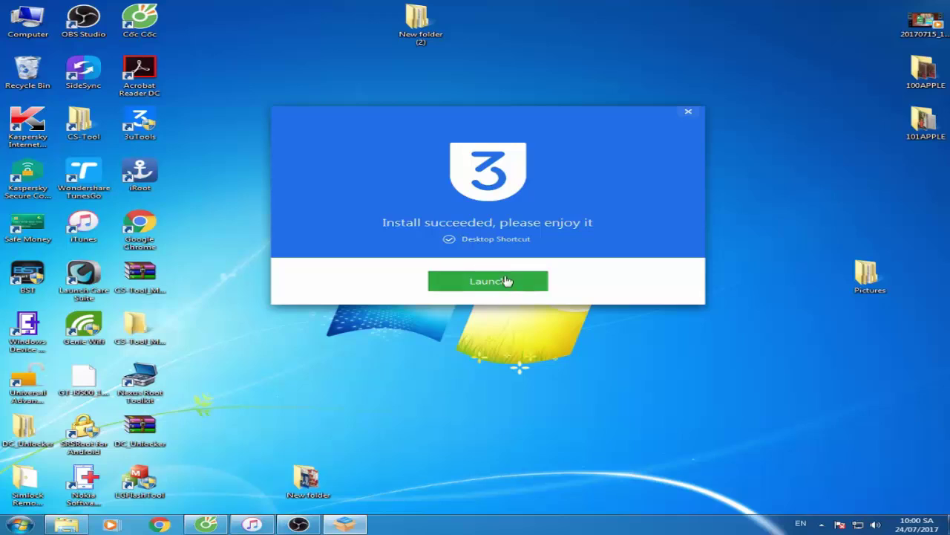
Step: Launch the newly installed 3uTools and dismiss the device connection reminder
click(505, 279)
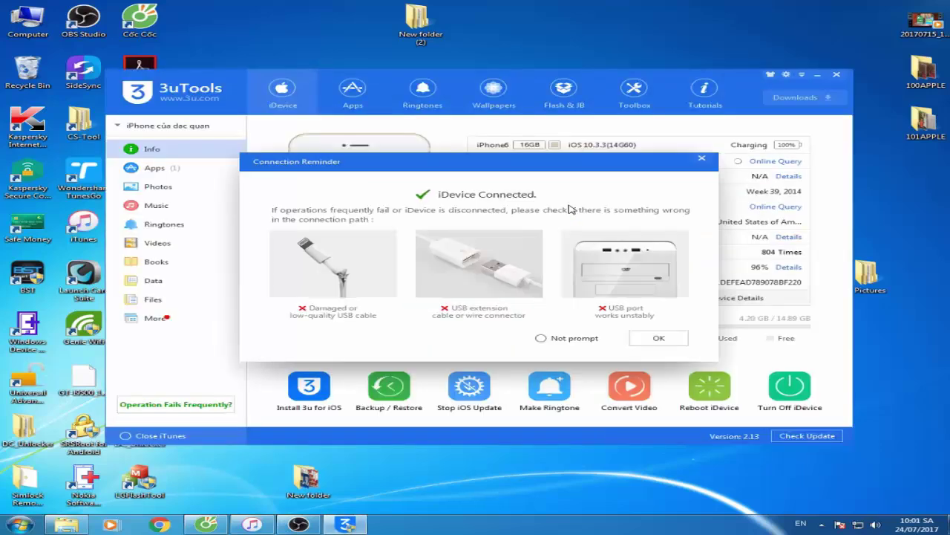
click(658, 339)
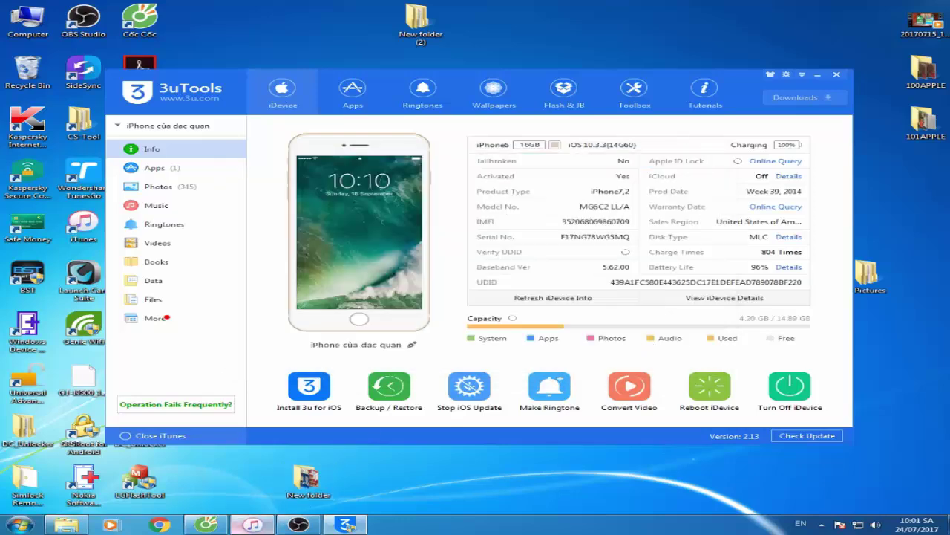
Step: Check the progress of the iPhone photo sync in iTunes and return to 3uTools
click(253, 524)
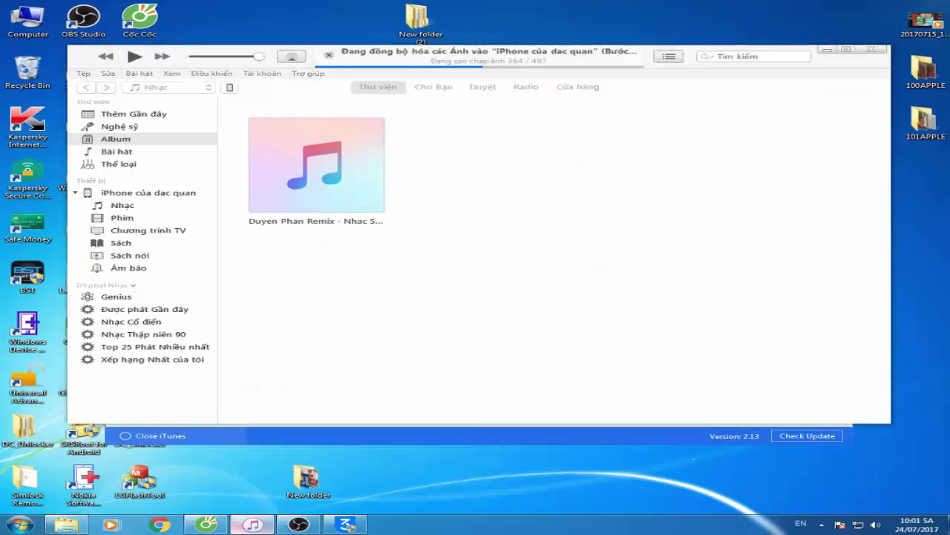
key(alt+Tab)
key(alt+Tab)
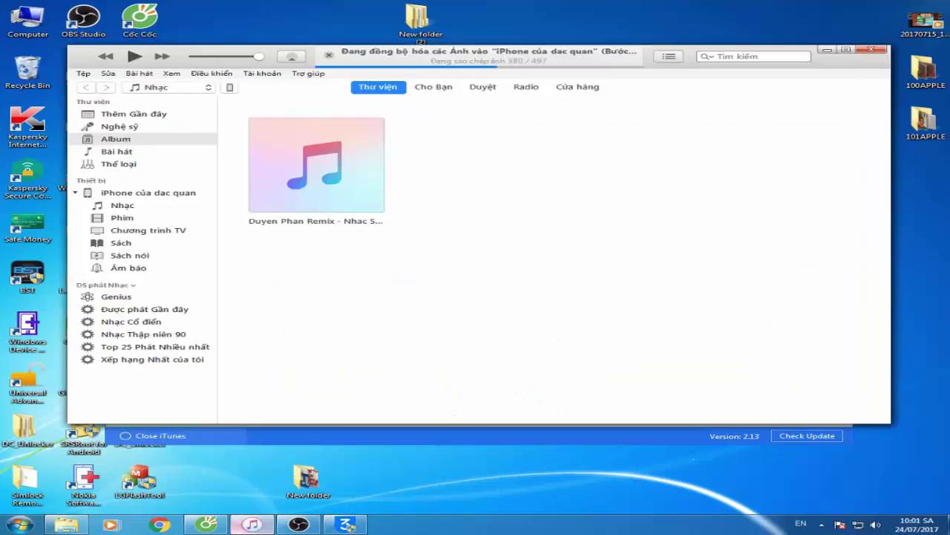
key(alt+Tab)
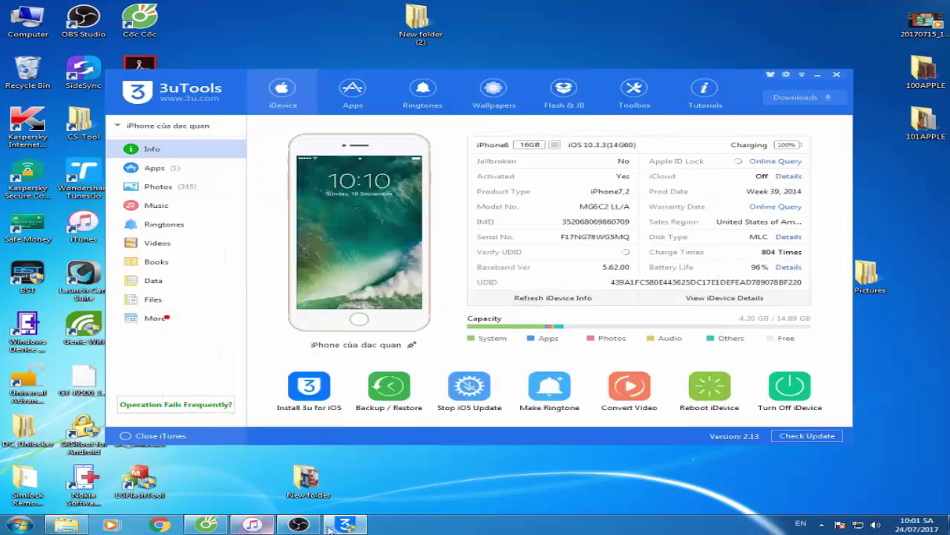
mouse_move(347, 526)
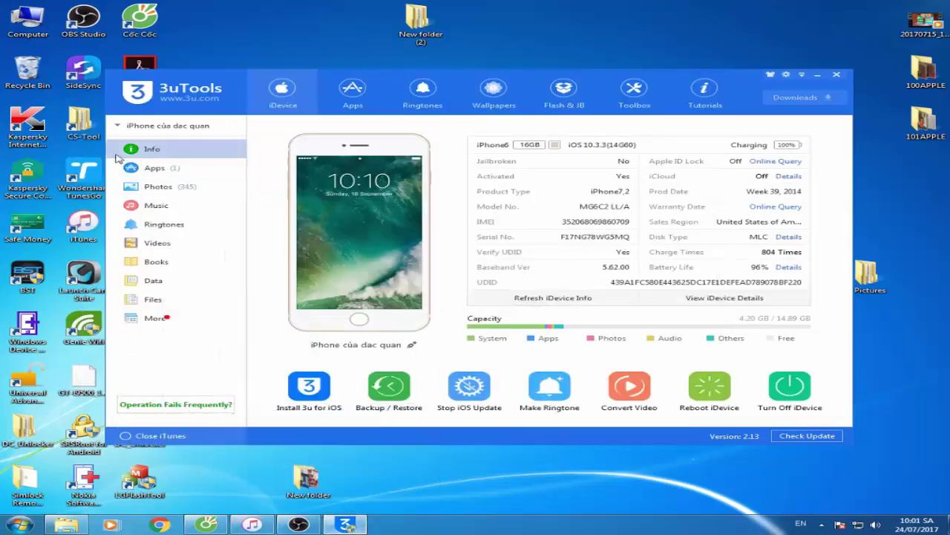
Step: Show the iPhone's contacts data, select all contacts and bring up the backup format choices
click(158, 186)
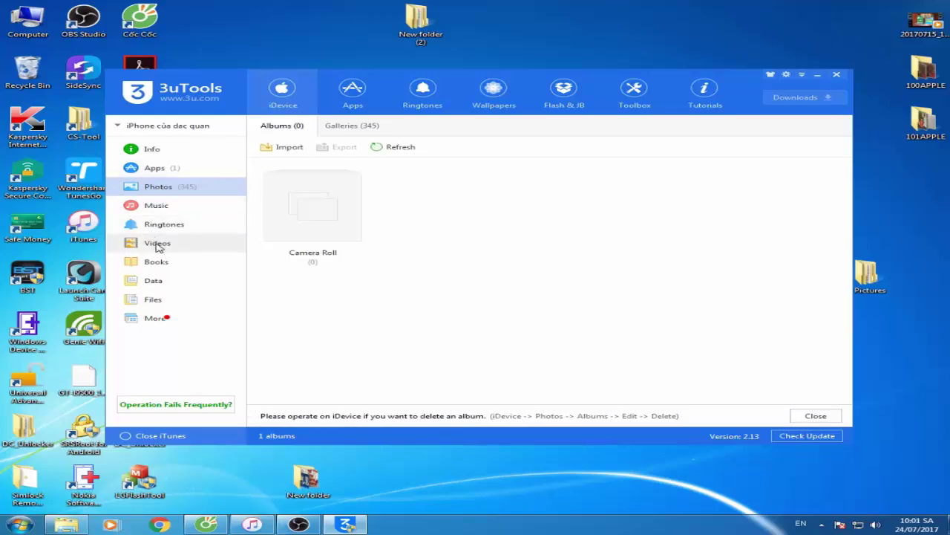
click(152, 284)
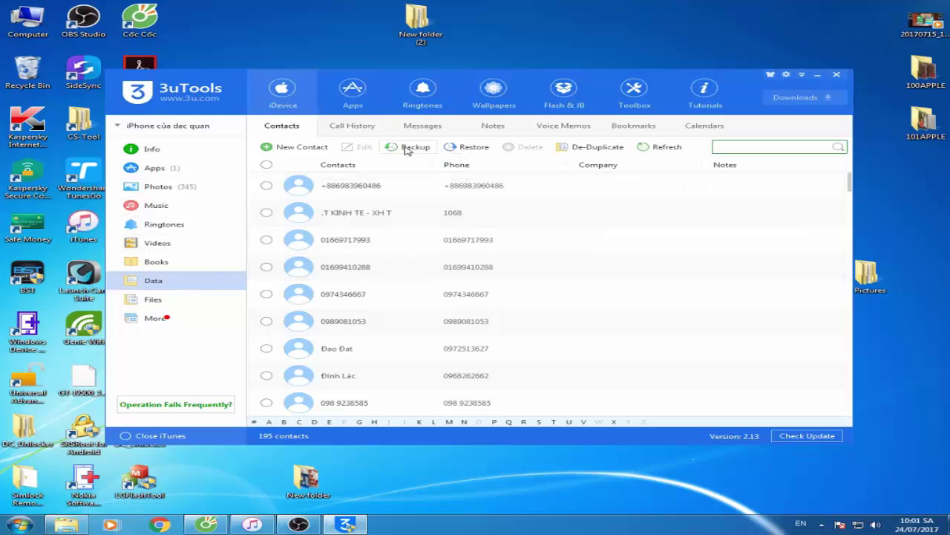
click(265, 165)
click(411, 147)
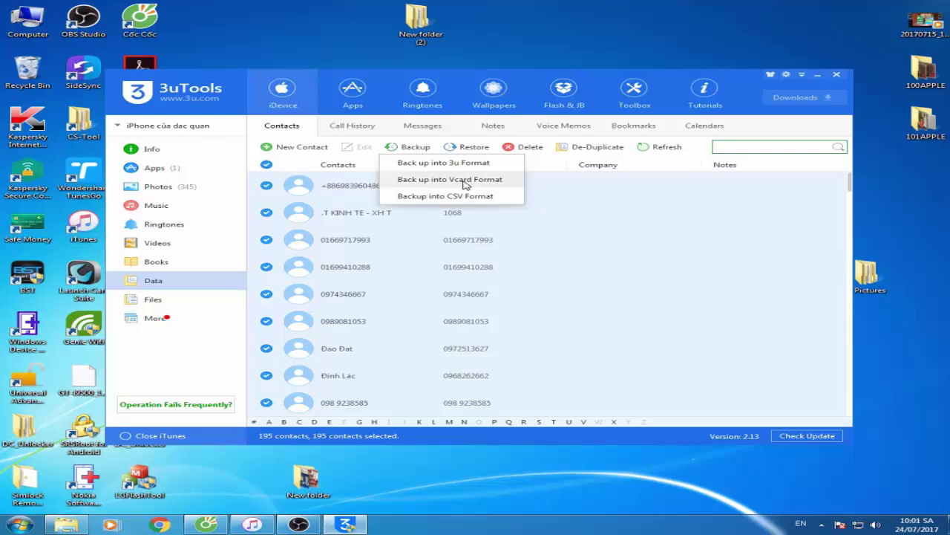
Step: Recheck the photo sync in iTunes until it finishes, and return to the contacts list in 3uTools
click(253, 524)
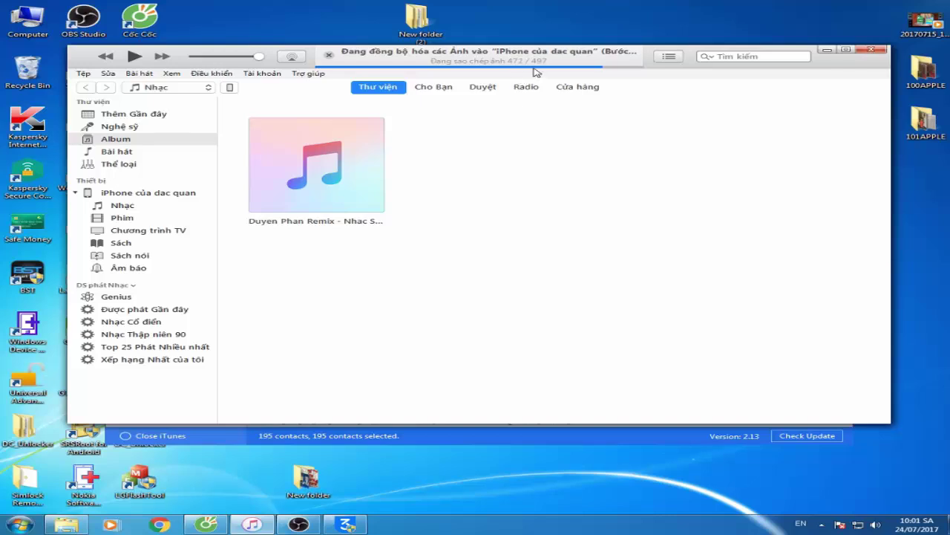
mouse_move(345, 215)
click(482, 438)
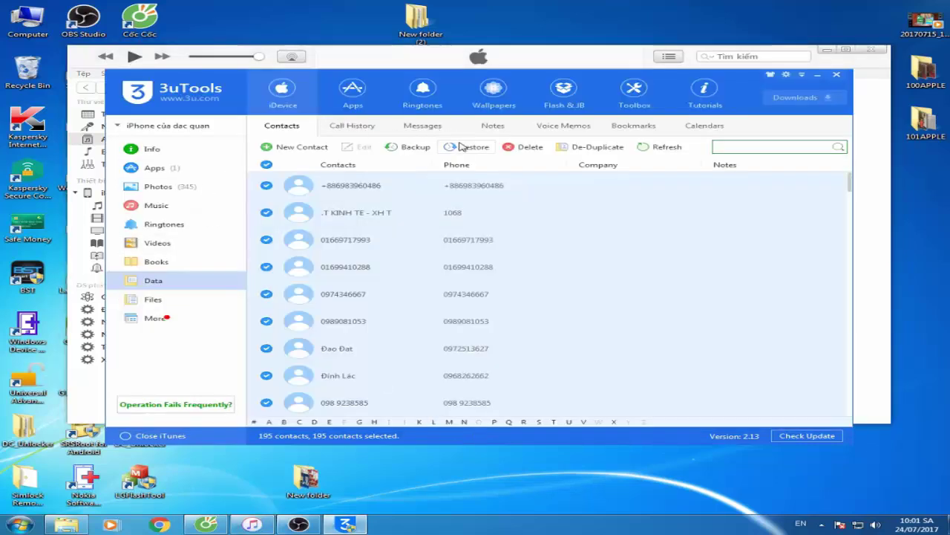
Step: Back up the selected contacts in Vcard format to the Contact folder under the suggested file name, and inspect that folder
click(397, 149)
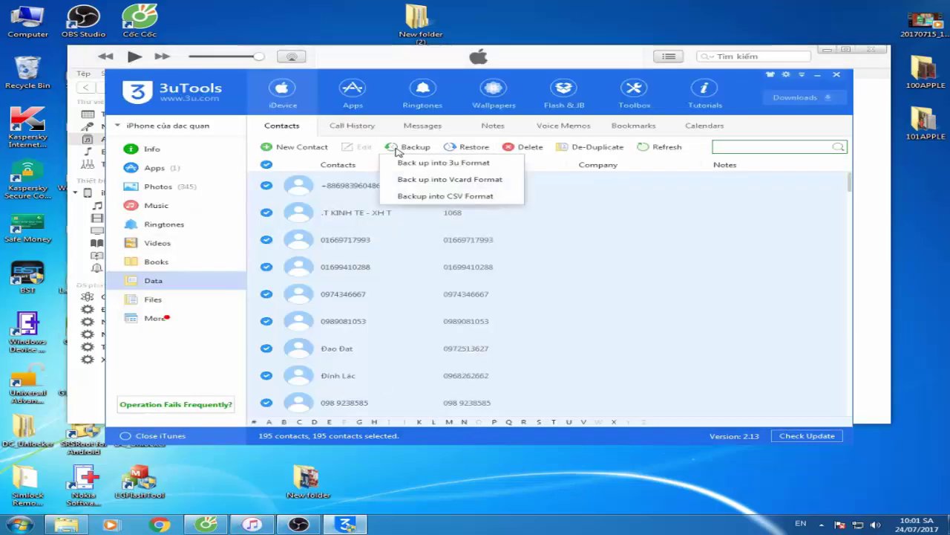
click(439, 179)
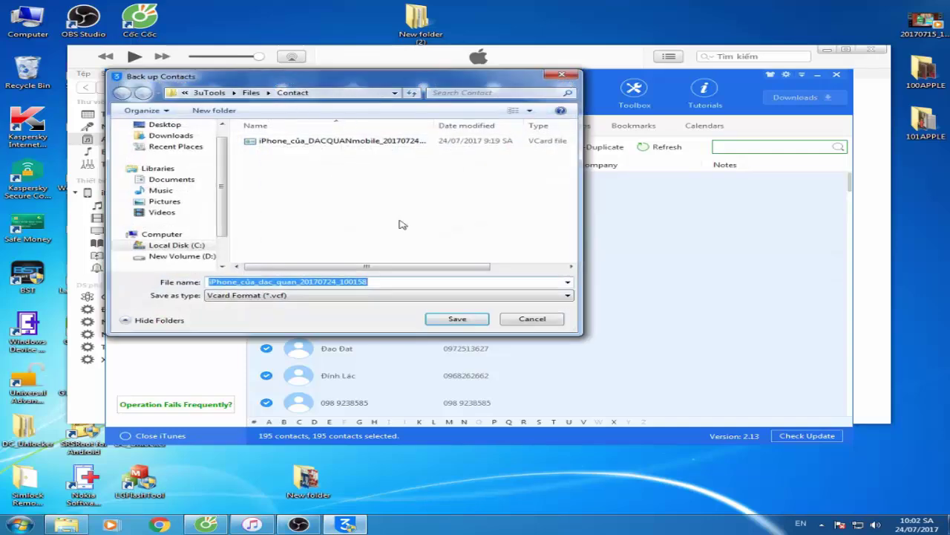
click(441, 320)
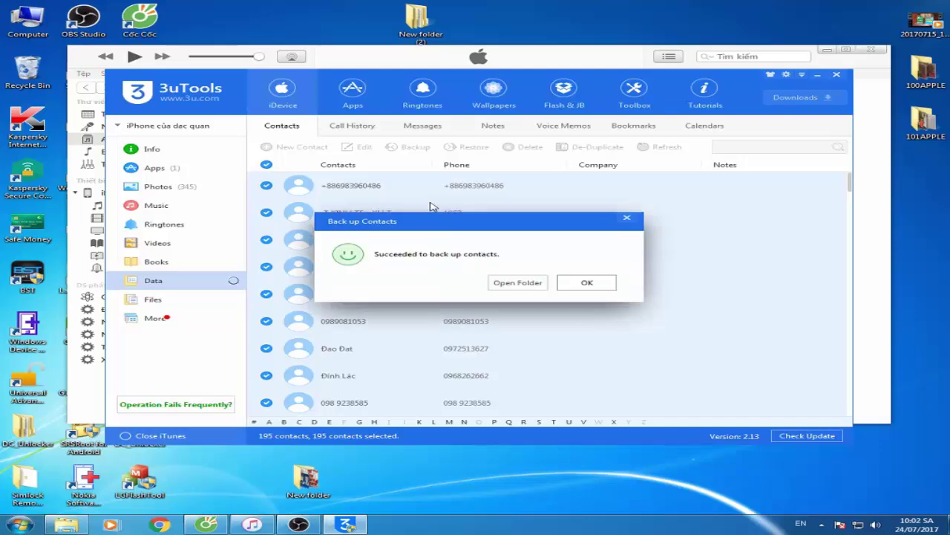
click(523, 285)
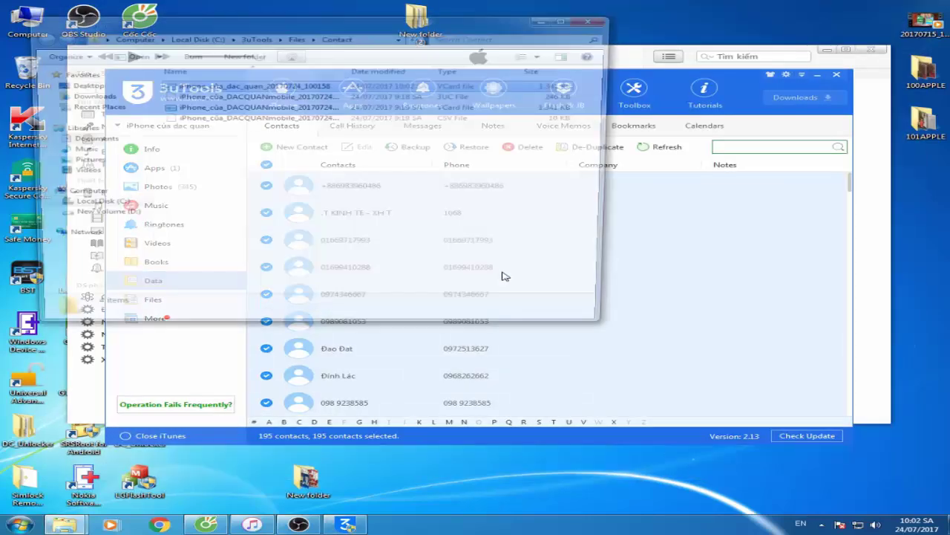
click(598, 18)
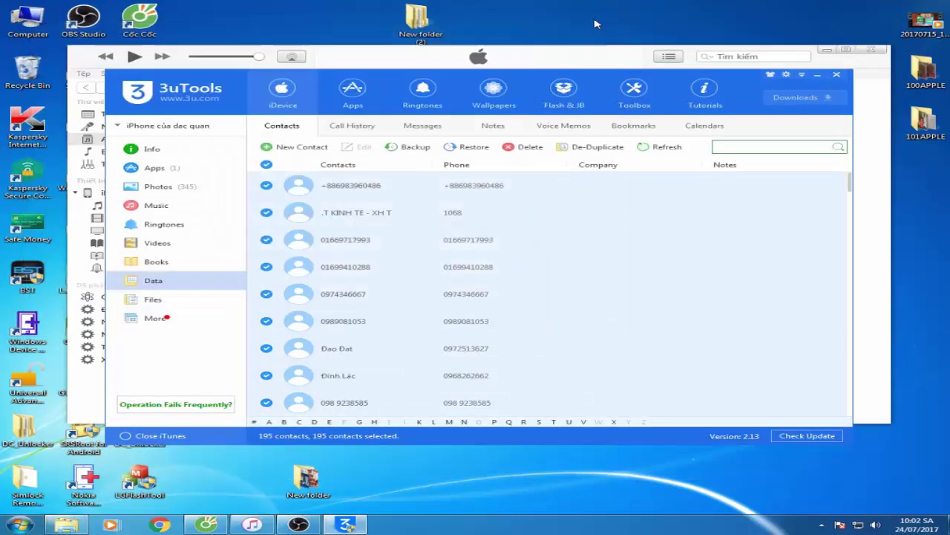
Step: Restore the contacts from the newly saved VCard backup, choosing not to keep the original contacts on the iPhone
click(475, 147)
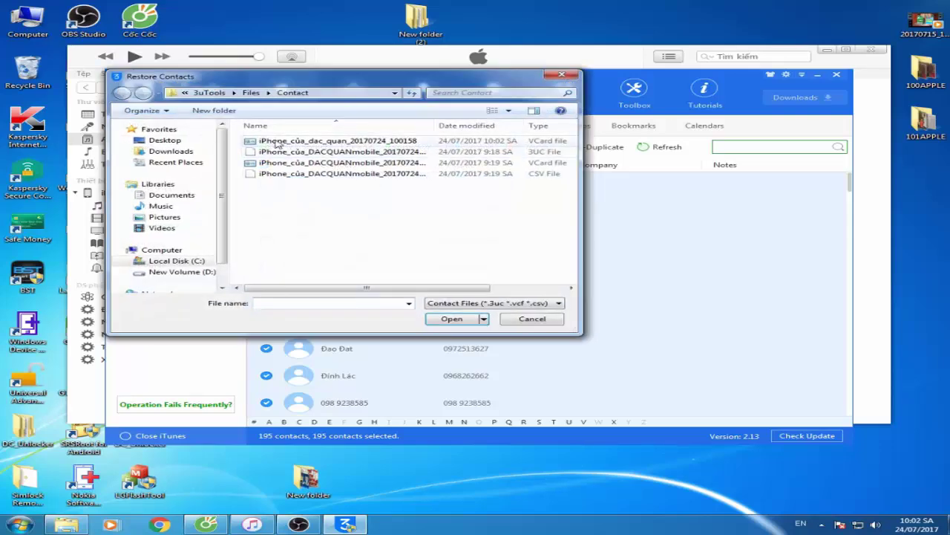
double_click(357, 143)
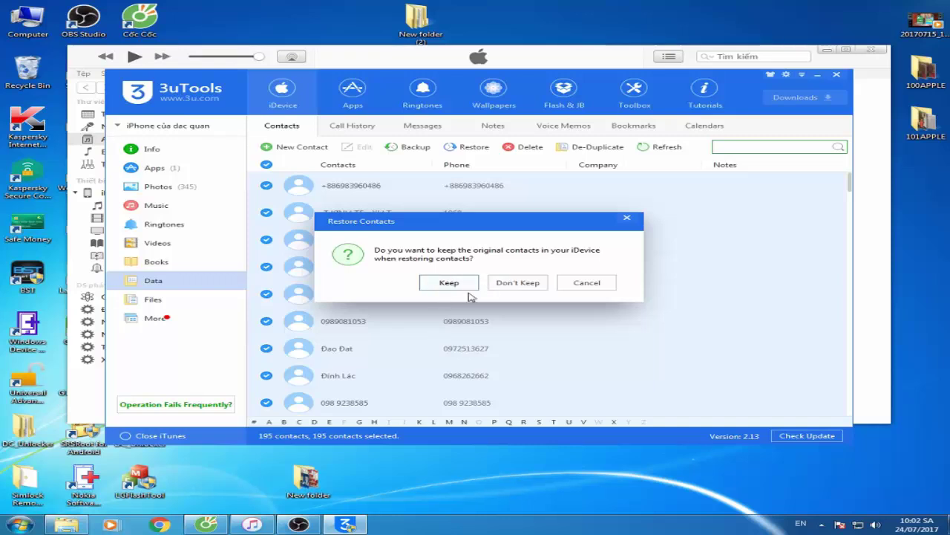
click(519, 284)
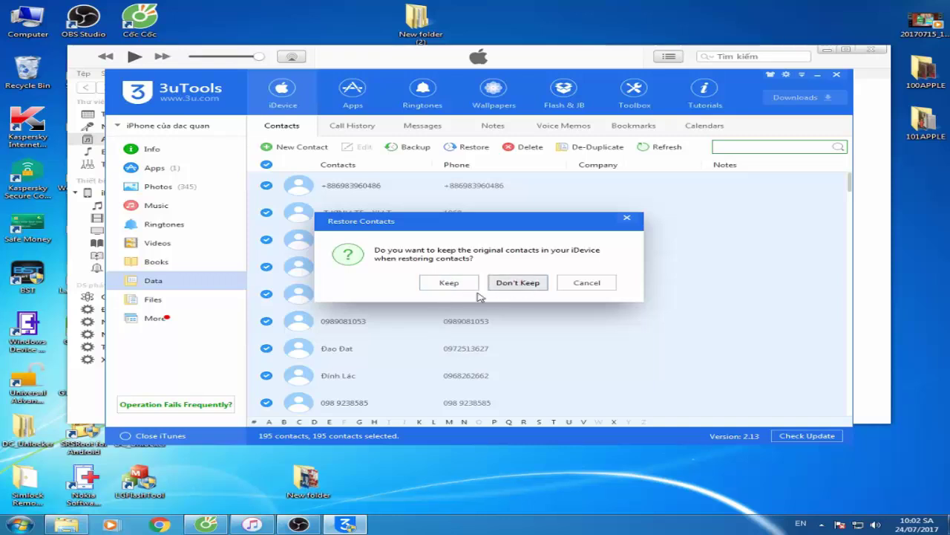
click(520, 286)
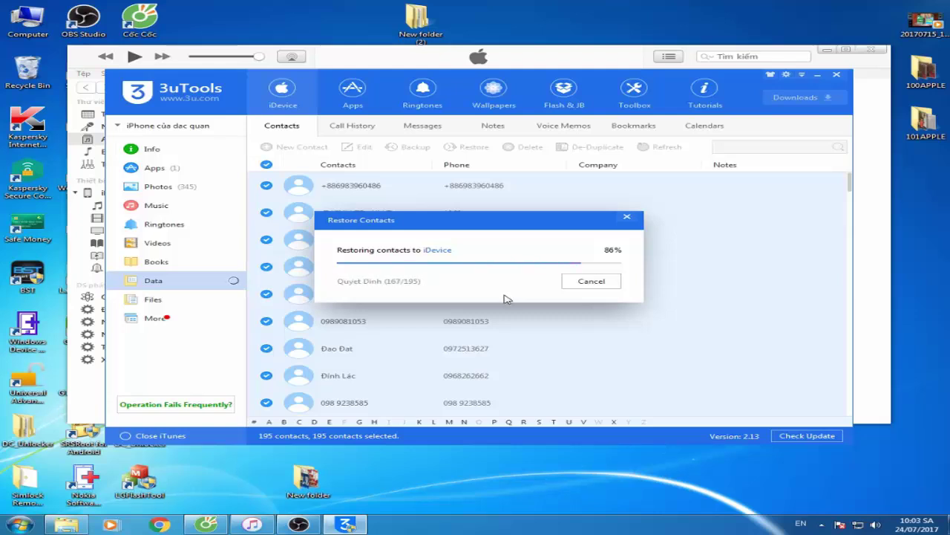
right_click(503, 462)
click(581, 346)
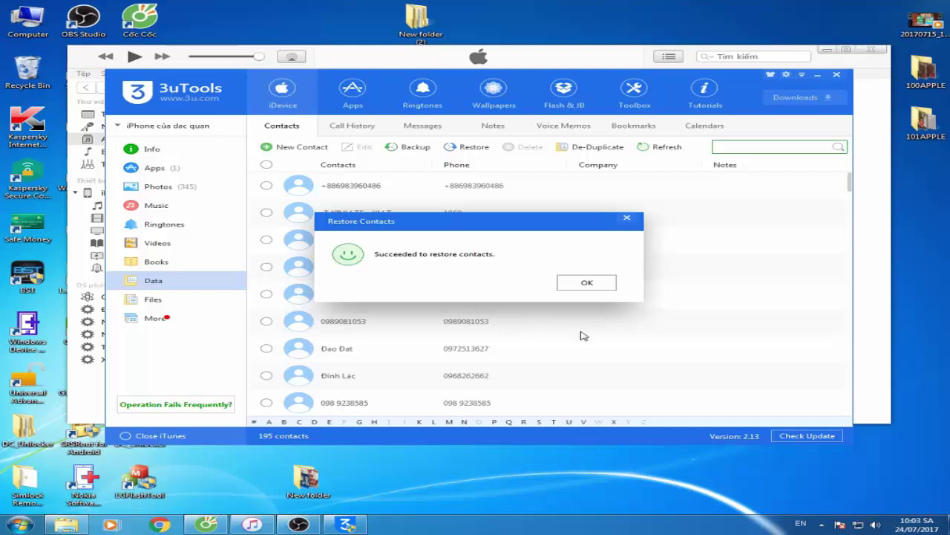
click(583, 282)
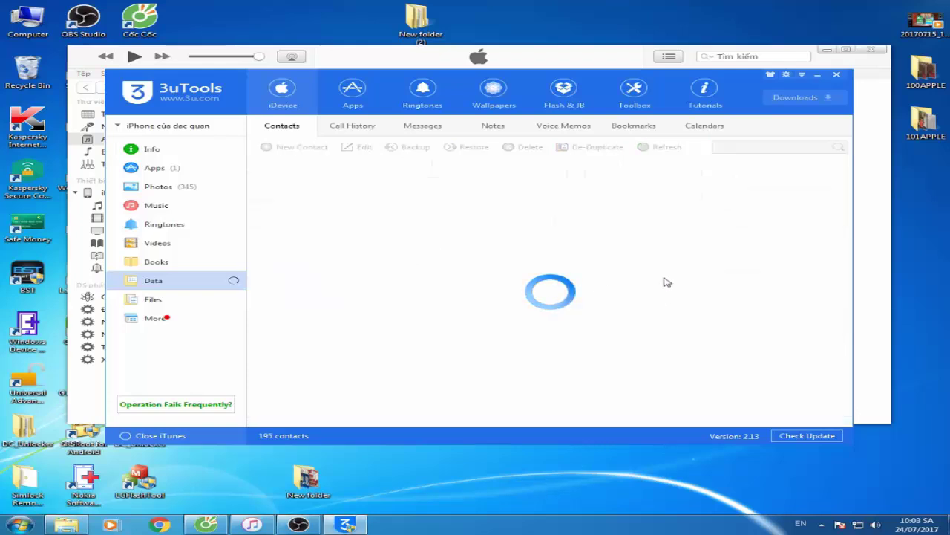
Step: Minimize the 3uTools window and close iTunes
click(817, 74)
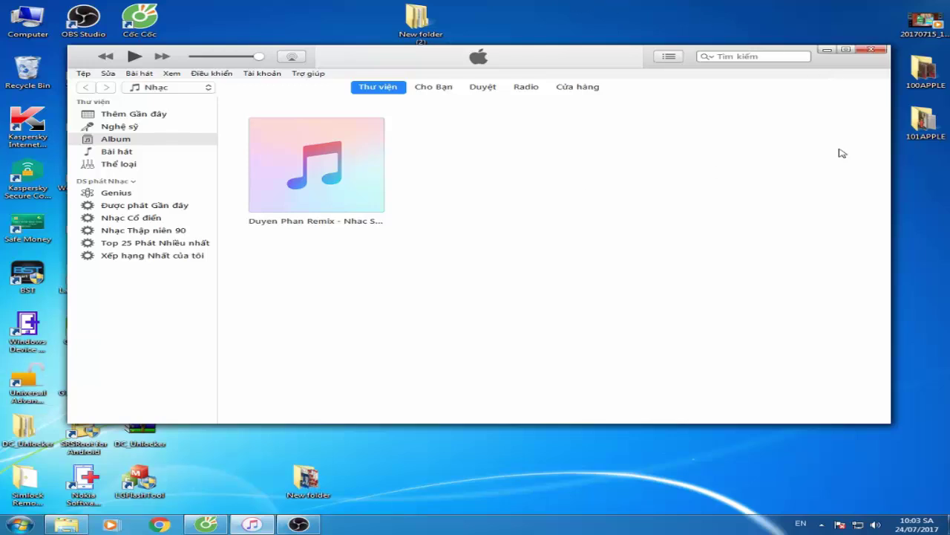
click(873, 54)
right_click(405, 149)
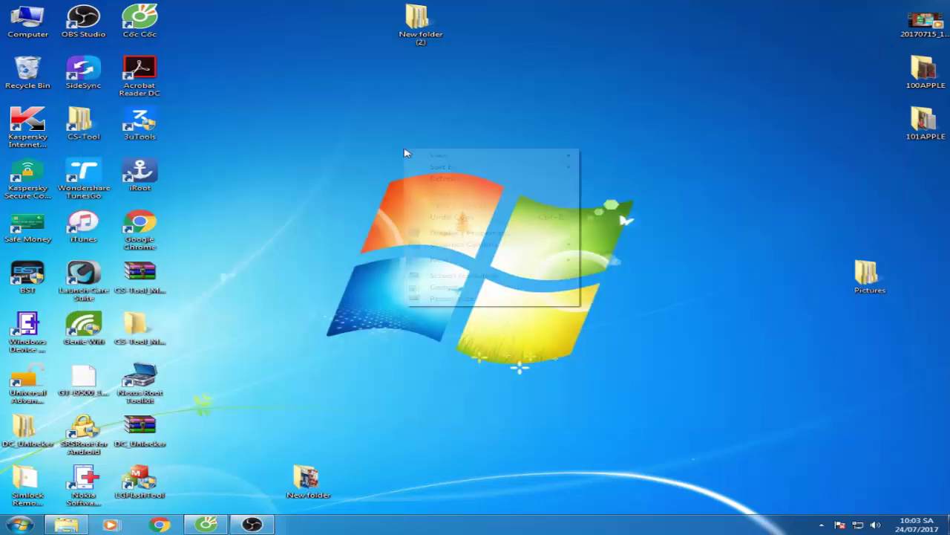
click(445, 179)
click(252, 524)
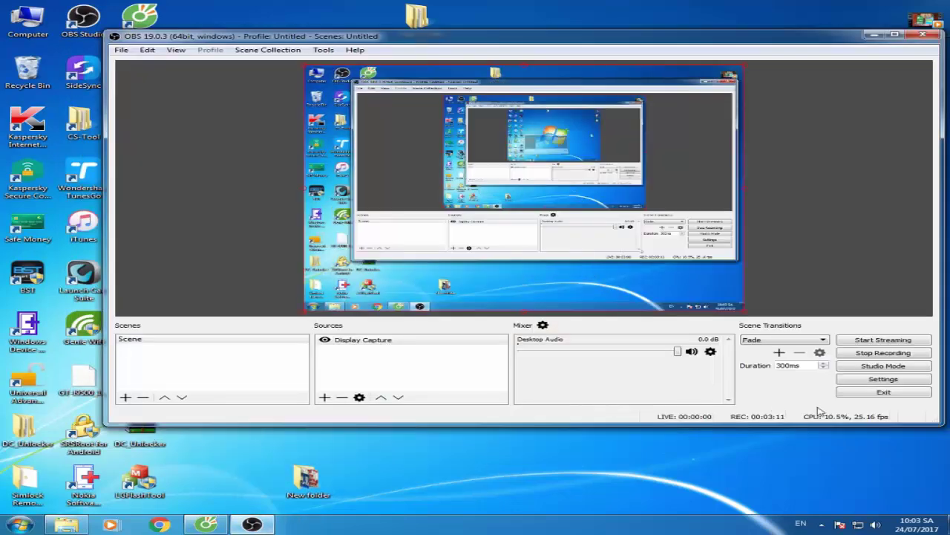